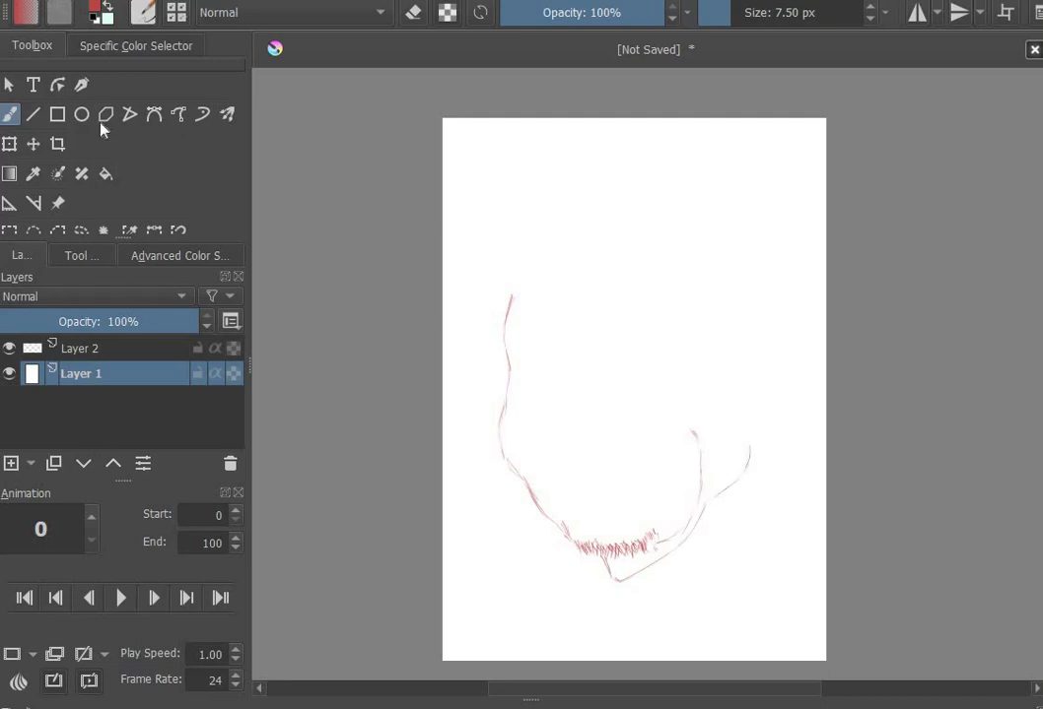
key("e")
left_click(760, 17)
left_click(765, 16)
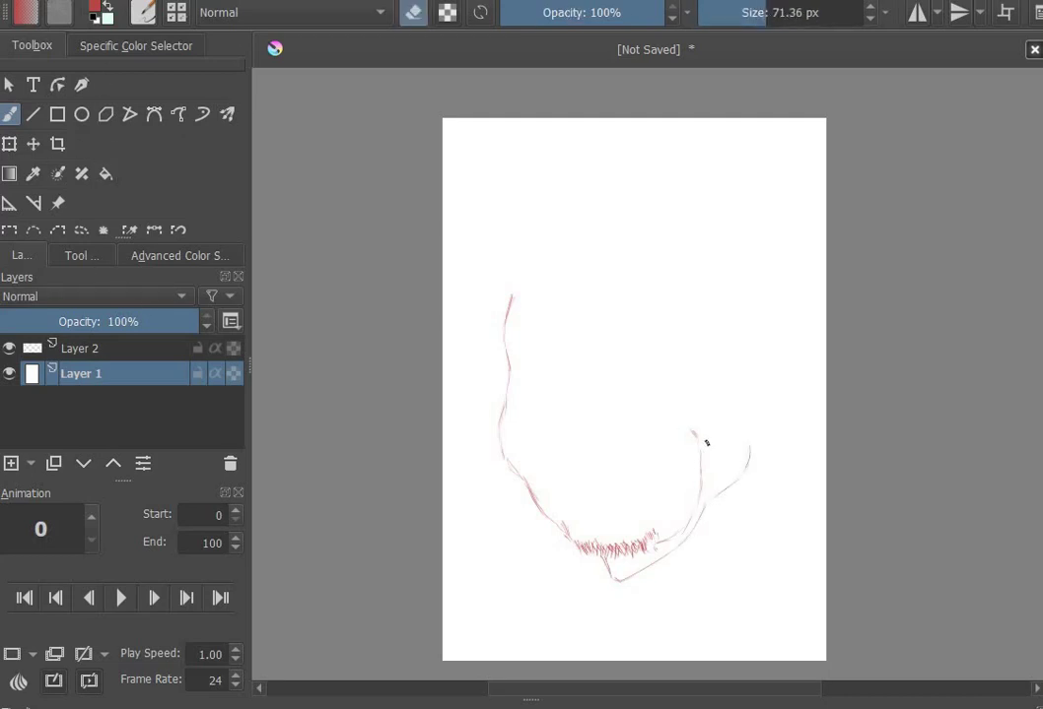
mouse_move(697, 434)
left_mouse_down()
mouse_move(702, 479)
mouse_move(697, 433)
left_mouse_up()
key("ctrl+z")
left_click(447, 13)
key("ctrl+z")
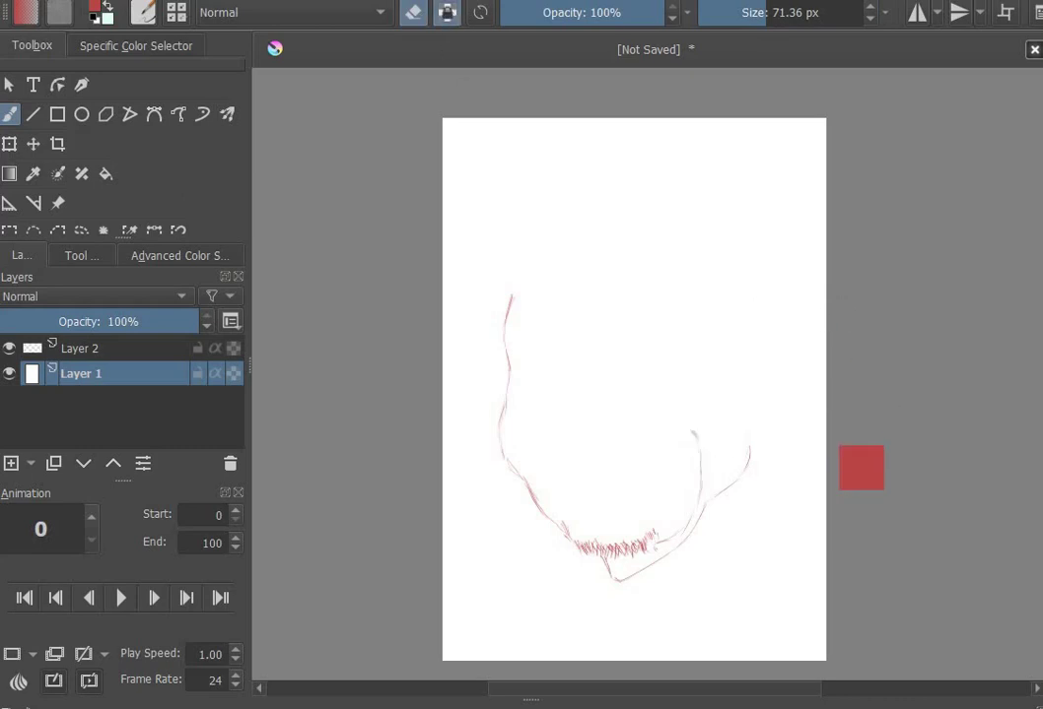
key("e")
Step: Undo the previous collar line and sketch the raised shirt collar with its folded tip and a lapel edge running down to the canvas edge
key("ctrl+z")
key("ctrl+z")
mouse_move(610, 568)
left_mouse_down()
mouse_move(649, 562)
mouse_move(622, 578)
mouse_move(761, 479)
left_mouse_up()
left_click_drag(761, 479, 769, 507)
mouse_move(764, 480)
left_mouse_down()
mouse_move(781, 500)
mouse_move(771, 508)
left_mouse_up()
mouse_move(766, 517)
left_mouse_down()
mouse_move(659, 628)
mouse_move(652, 658)
left_mouse_up()
Step: Sketch the tie knot under the chin and the two edges of the tie running off the canvas
mouse_move(626, 571)
left_mouse_down()
mouse_move(689, 602)
mouse_move(597, 595)
mouse_move(585, 561)
mouse_move(600, 616)
left_mouse_up()
mouse_move(600, 616)
left_mouse_down()
mouse_move(624, 615)
mouse_move(647, 590)
mouse_move(623, 580)
left_mouse_up()
mouse_move(611, 581)
left_mouse_down()
mouse_move(621, 583)
mouse_move(575, 659)
left_mouse_up()
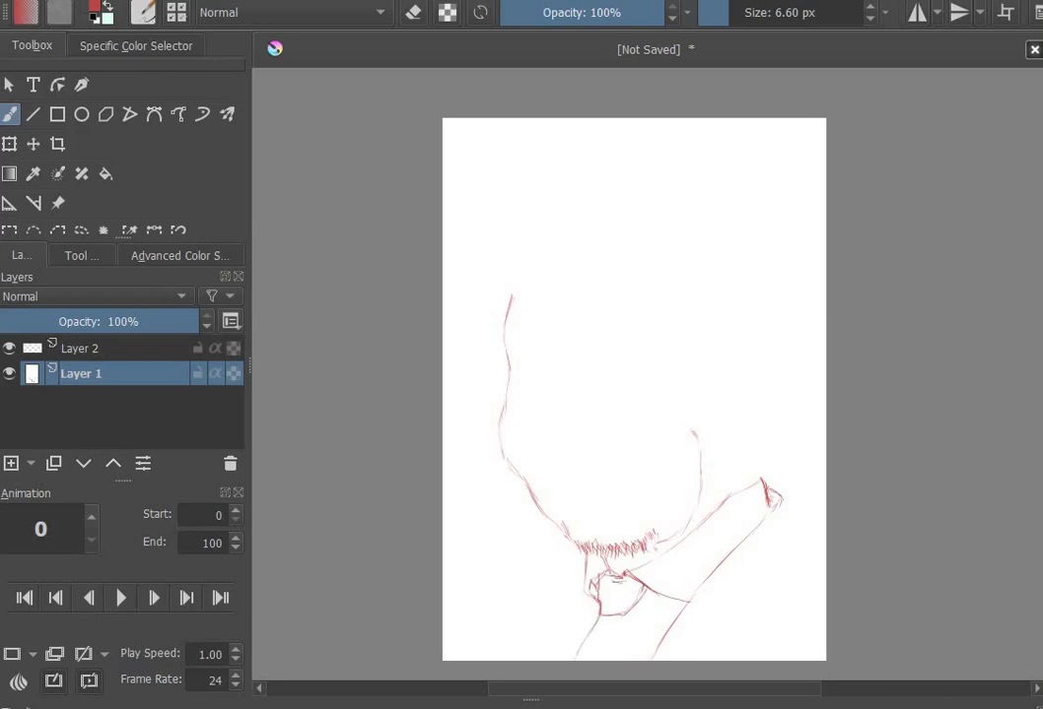
mouse_move(606, 619)
left_mouse_down()
mouse_move(600, 648)
mouse_move(637, 628)
mouse_move(640, 659)
left_mouse_up()
Step: Strengthen the forehead edge and sketch the far eyebrow, nose bridge, nose tip and nostril
mouse_move(513, 289)
left_mouse_down()
mouse_move(507, 385)
mouse_move(513, 375)
left_mouse_up()
mouse_move(517, 365)
left_mouse_down()
mouse_move(554, 370)
mouse_move(506, 363)
mouse_move(556, 360)
mouse_move(554, 418)
mouse_move(543, 429)
mouse_move(551, 443)
mouse_move(608, 427)
left_mouse_up()
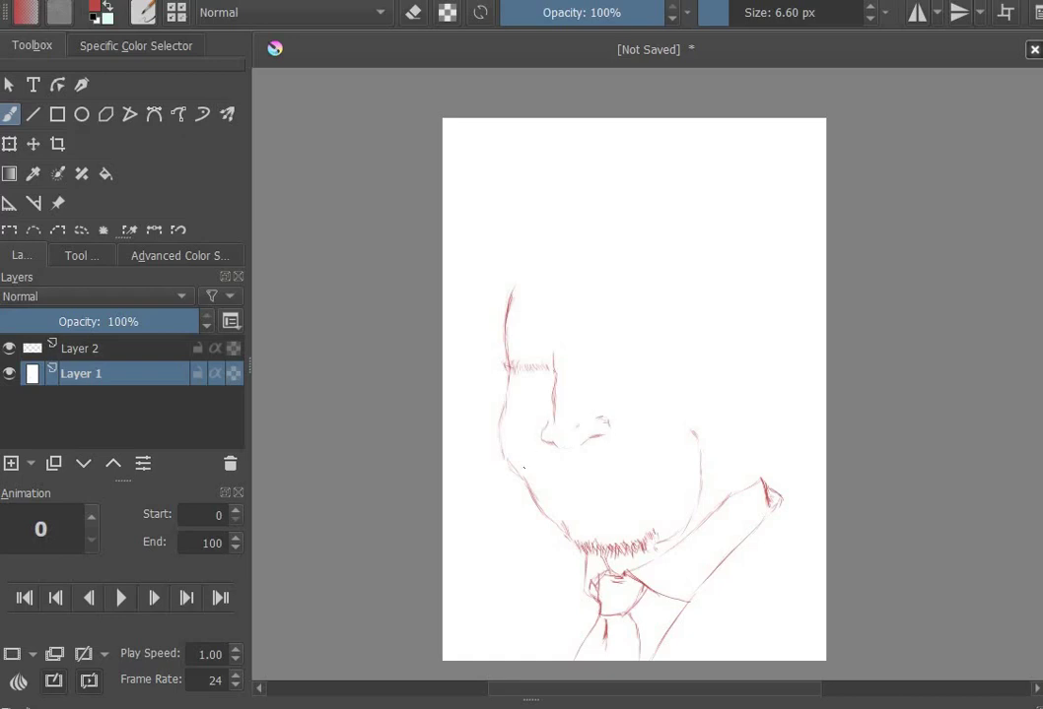
Step: Sketch the moustache with short hair strokes below the nose and a smiling mouth beneath it
mouse_move(525, 468)
left_mouse_down()
mouse_move(531, 460)
mouse_move(532, 481)
left_mouse_up()
left_click_drag(537, 464, 538, 472)
left_click_drag(552, 460, 546, 471)
left_click_drag(559, 454, 559, 462)
mouse_move(554, 457)
left_mouse_down()
mouse_move(532, 478)
mouse_move(628, 461)
mouse_move(656, 477)
mouse_move(639, 458)
left_mouse_up()
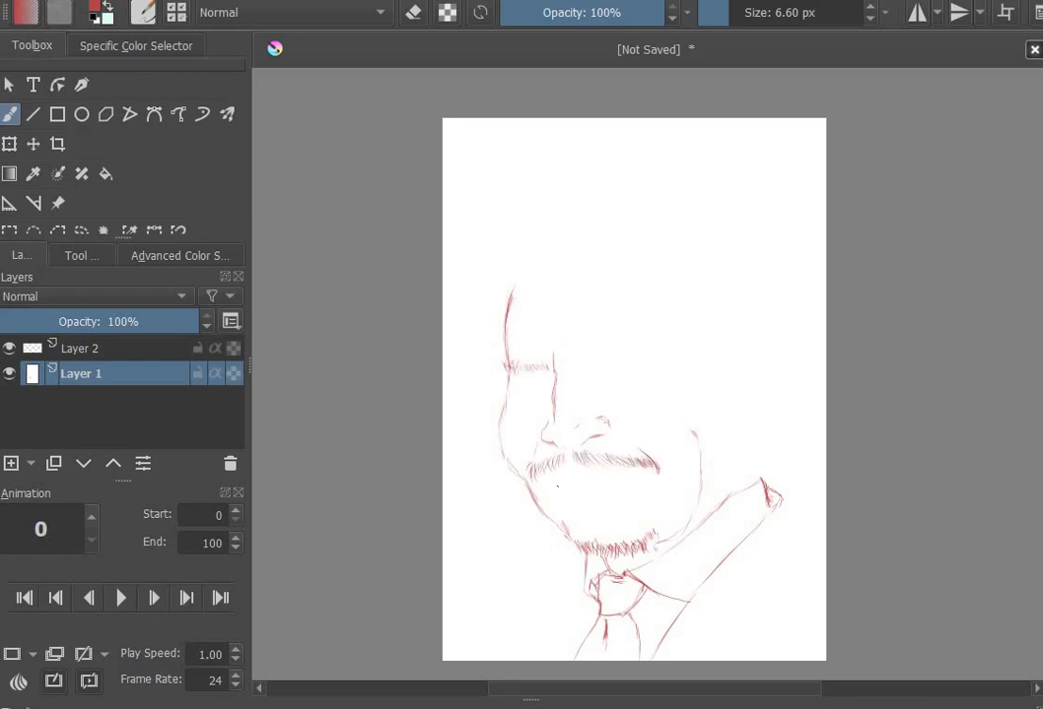
mouse_move(539, 466)
left_mouse_down()
mouse_move(529, 482)
mouse_move(542, 485)
left_mouse_up()
left_click_drag(543, 462, 537, 473)
left_click_drag(644, 459, 655, 479)
left_click_drag(540, 482, 618, 473)
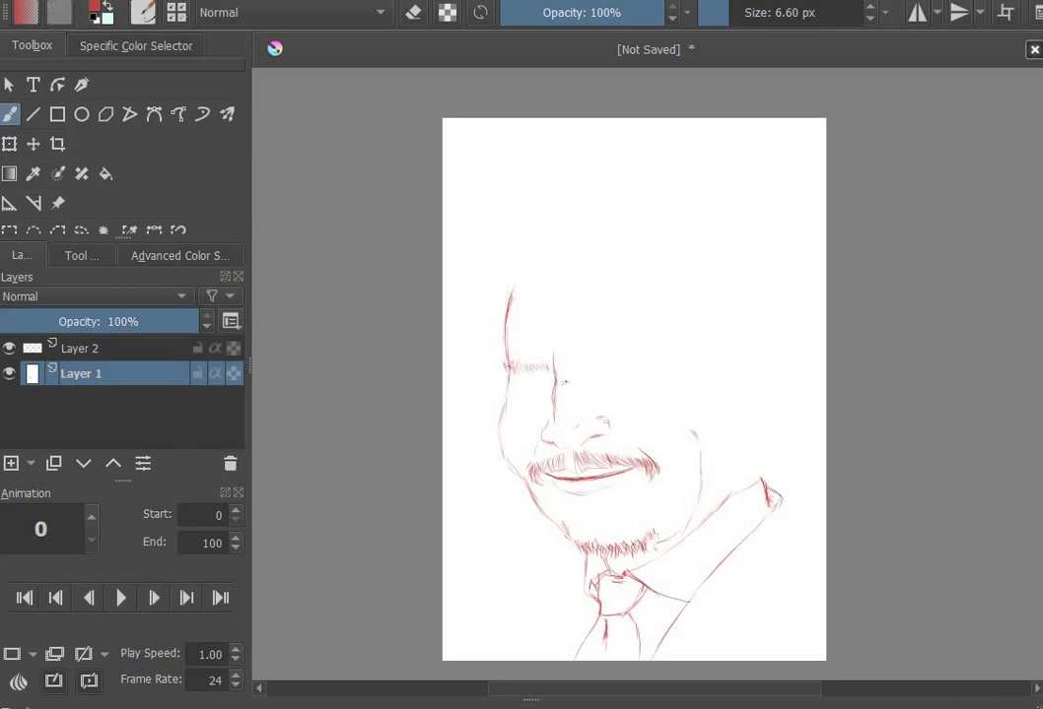
Step: Sketch both eyes with filled pupils and under-eye creases, and add the near eyebrow
mouse_move(515, 372)
left_mouse_down()
mouse_move(519, 385)
mouse_move(549, 380)
left_mouse_up()
mouse_move(525, 406)
left_mouse_down()
mouse_move(543, 413)
mouse_move(535, 378)
left_mouse_up()
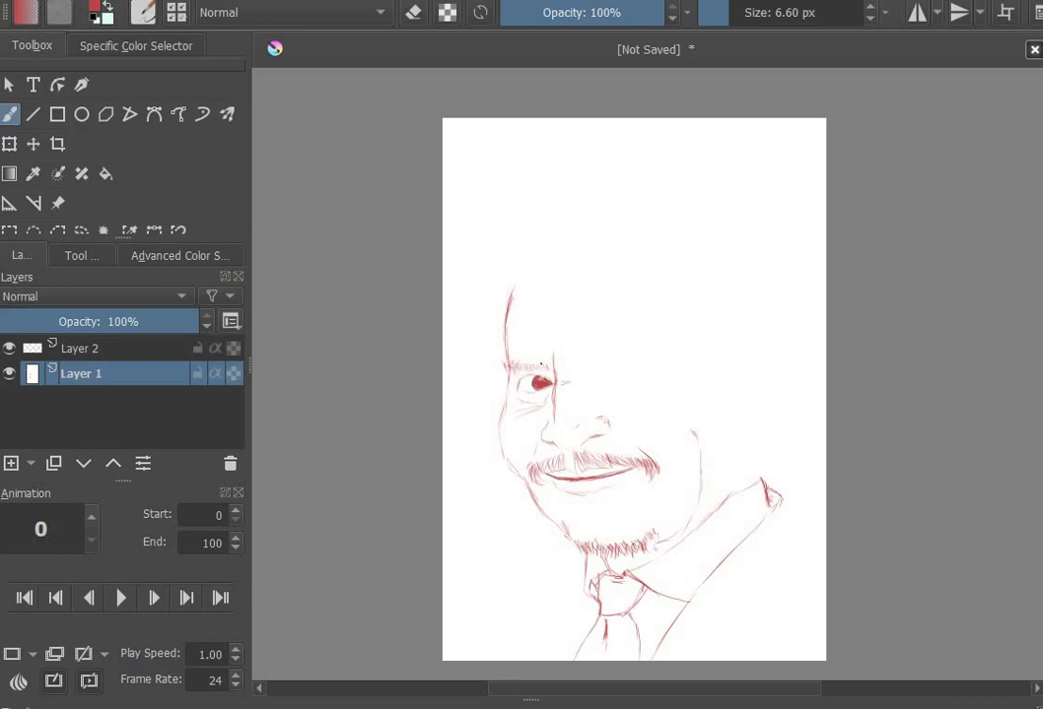
left_click_drag(591, 365, 639, 356)
left_click_drag(639, 466, 595, 479)
key("ctrl+z")
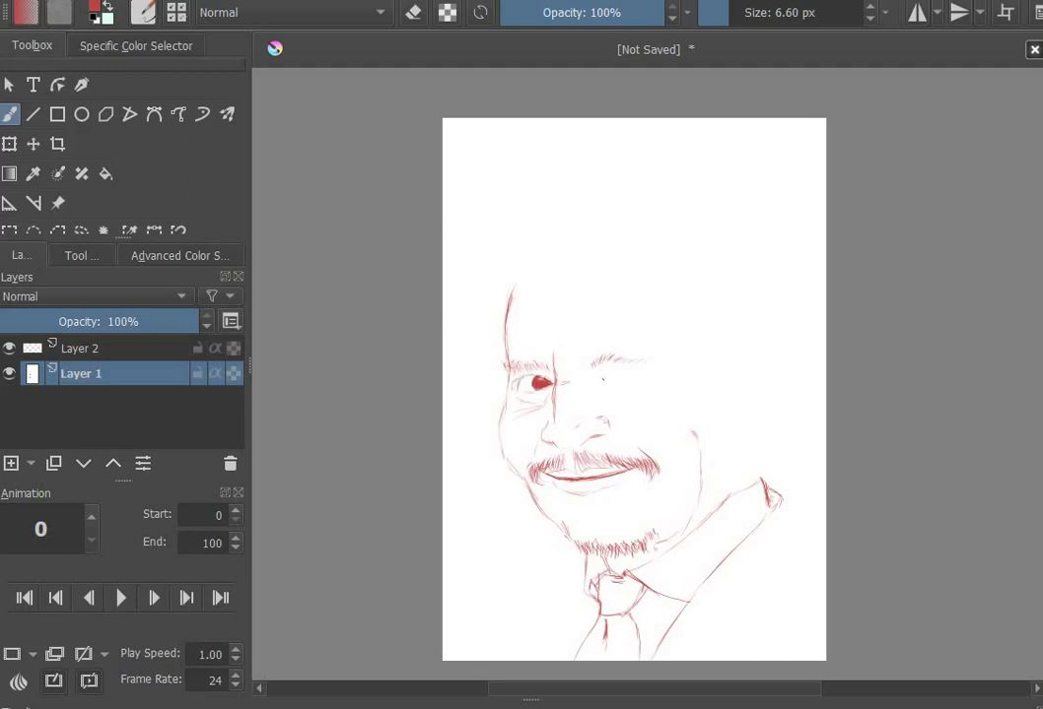
mouse_move(602, 380)
left_mouse_down()
mouse_move(613, 372)
mouse_move(625, 386)
left_mouse_up()
left_click_drag(621, 376, 627, 375)
Step: Sketch the hairline across the forehead and down the temple, and the ear with its inner folds
mouse_move(511, 285)
left_mouse_down()
mouse_move(595, 293)
mouse_move(654, 274)
left_mouse_up()
left_click_drag(658, 271, 697, 287)
mouse_move(677, 295)
left_mouse_down()
mouse_move(701, 305)
mouse_move(690, 328)
left_mouse_up()
mouse_move(685, 337)
left_mouse_down()
mouse_move(743, 361)
mouse_move(709, 369)
mouse_move(738, 359)
mouse_move(741, 404)
left_mouse_up()
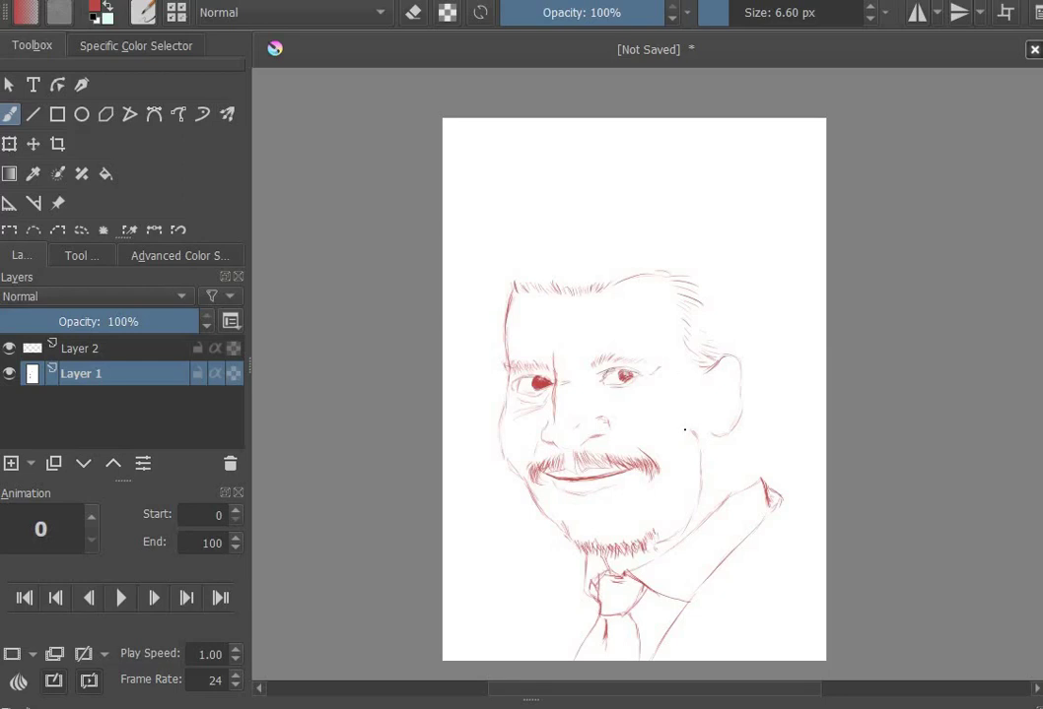
left_click_drag(711, 395, 712, 414)
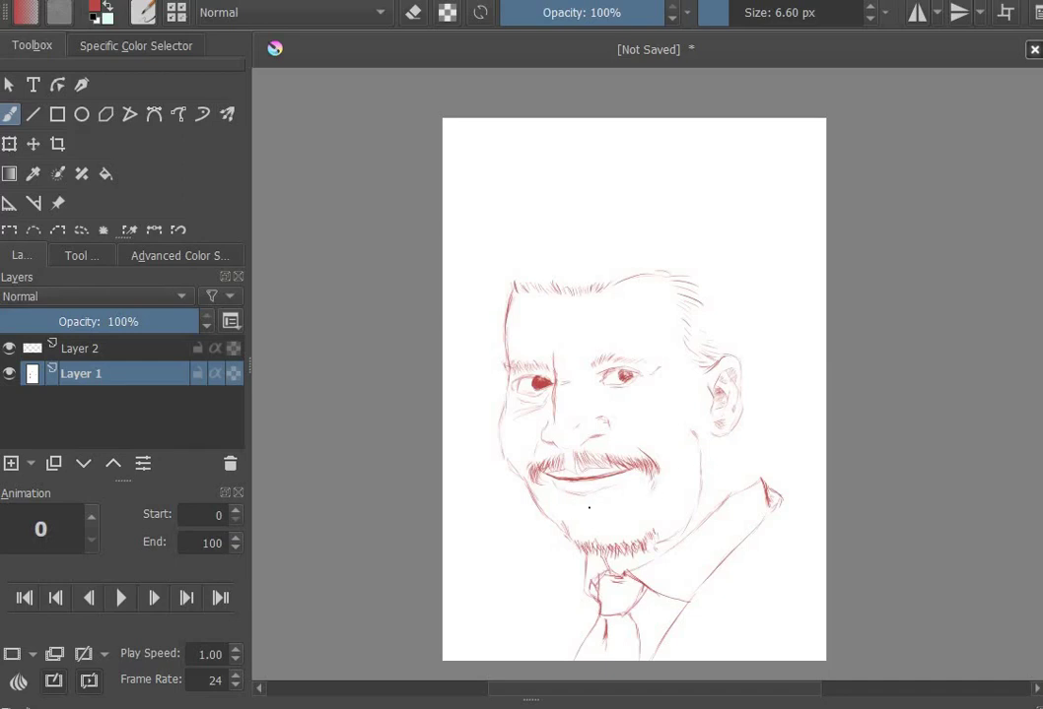
Step: Draw short hair strokes for the soul patch under the lower lip and thicken the chin beard
left_click_drag(573, 495, 575, 504)
mouse_move(579, 495)
left_mouse_down()
mouse_move(582, 511)
mouse_move(591, 507)
mouse_move(571, 505)
left_mouse_up()
left_click_drag(585, 496, 582, 539)
left_click_drag(585, 531, 600, 543)
left_click_drag(606, 533, 610, 544)
left_click_drag(618, 533, 621, 544)
left_click_drag(628, 532, 633, 542)
mouse_move(639, 527)
left_mouse_down()
mouse_move(643, 537)
mouse_move(650, 529)
left_mouse_up()
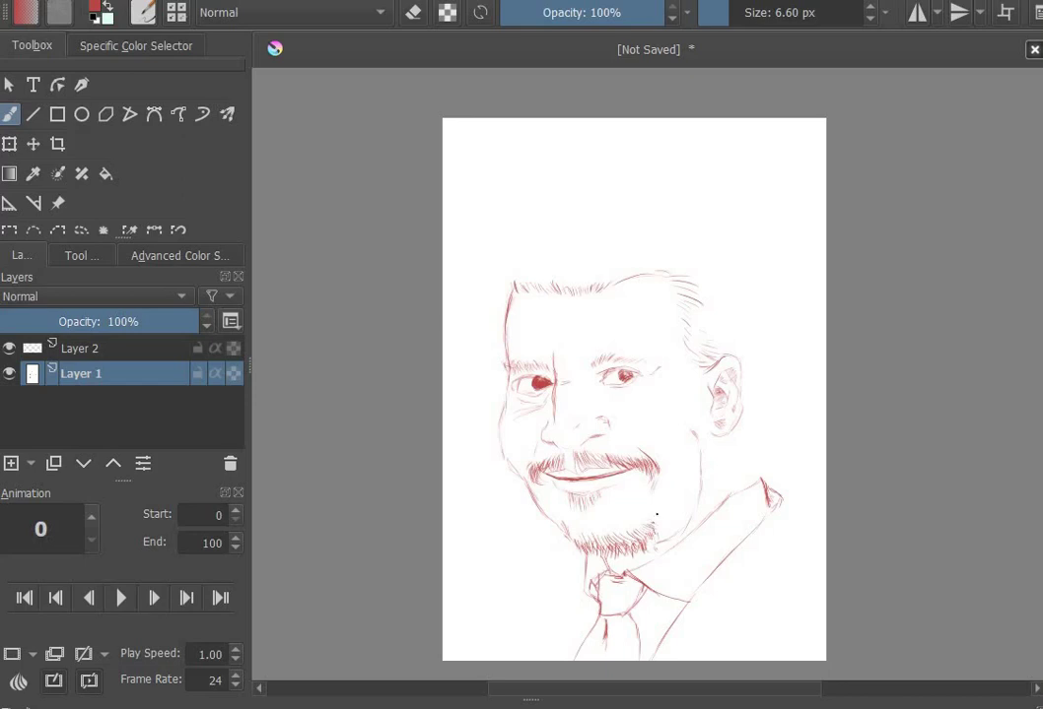
left_click_drag(573, 495, 574, 504)
left_click_drag(580, 494, 582, 506)
left_click_drag(587, 494, 594, 504)
left_click_drag(602, 493, 595, 506)
Step: Add wrinkles around the near eye, cheek and forehead, darken the eyebrows and shade the lips
left_click_drag(594, 390, 683, 412)
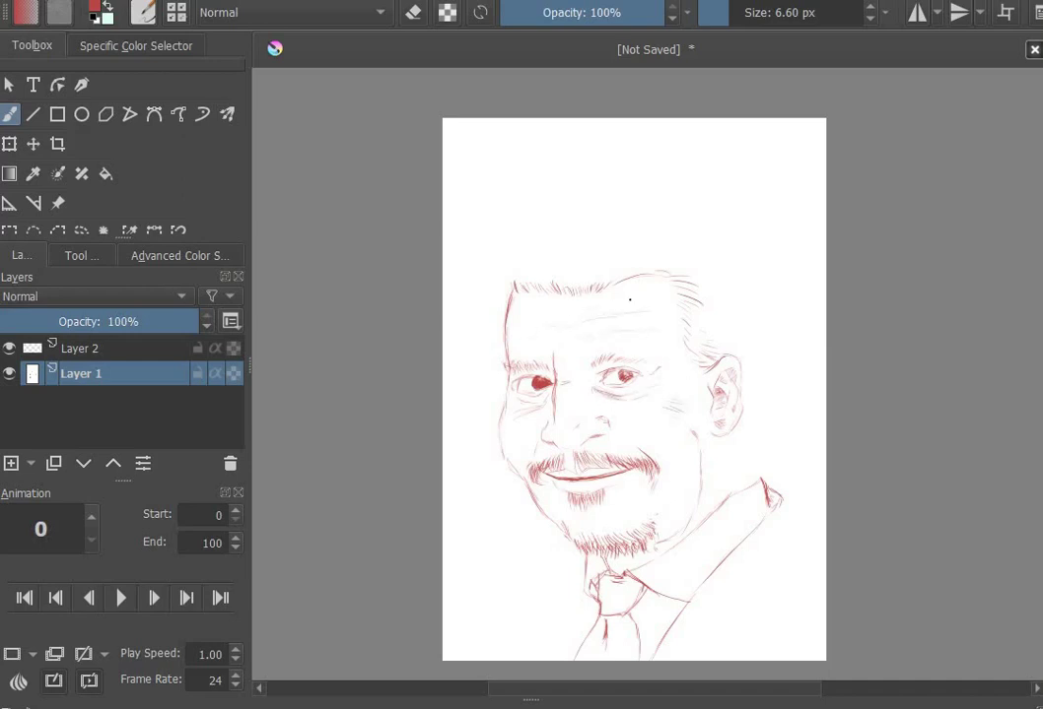
left_click_drag(609, 303, 636, 301)
left_click_drag(518, 322, 536, 316)
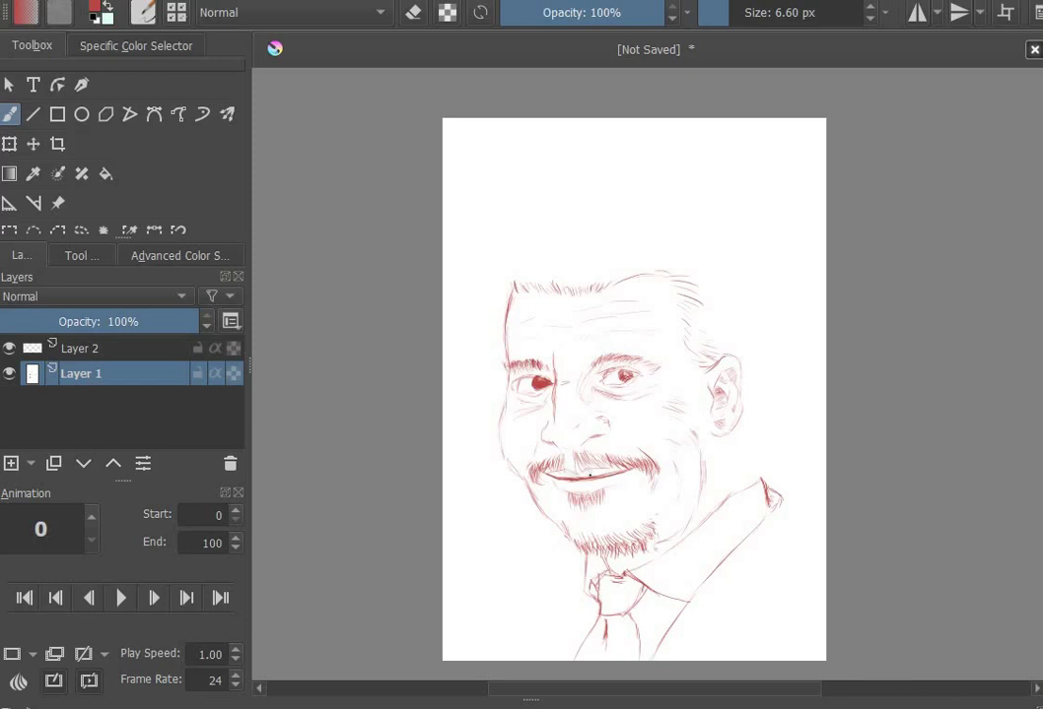
mouse_move(591, 475)
left_mouse_down()
mouse_move(622, 471)
mouse_move(549, 474)
mouse_move(613, 471)
mouse_move(584, 474)
mouse_move(586, 491)
left_mouse_up()
left_click_drag(587, 483, 596, 487)
Step: Outline the top and back of the head, with loose hair behind the ear, the neck and the back of the collar
mouse_move(515, 261)
left_mouse_down()
mouse_move(631, 217)
mouse_move(744, 296)
mouse_move(737, 362)
mouse_move(761, 400)
left_mouse_up()
left_click_drag(745, 380, 766, 424)
left_click_drag(743, 445, 767, 448)
mouse_move(742, 430)
left_mouse_down()
mouse_move(764, 432)
mouse_move(760, 478)
left_mouse_up()
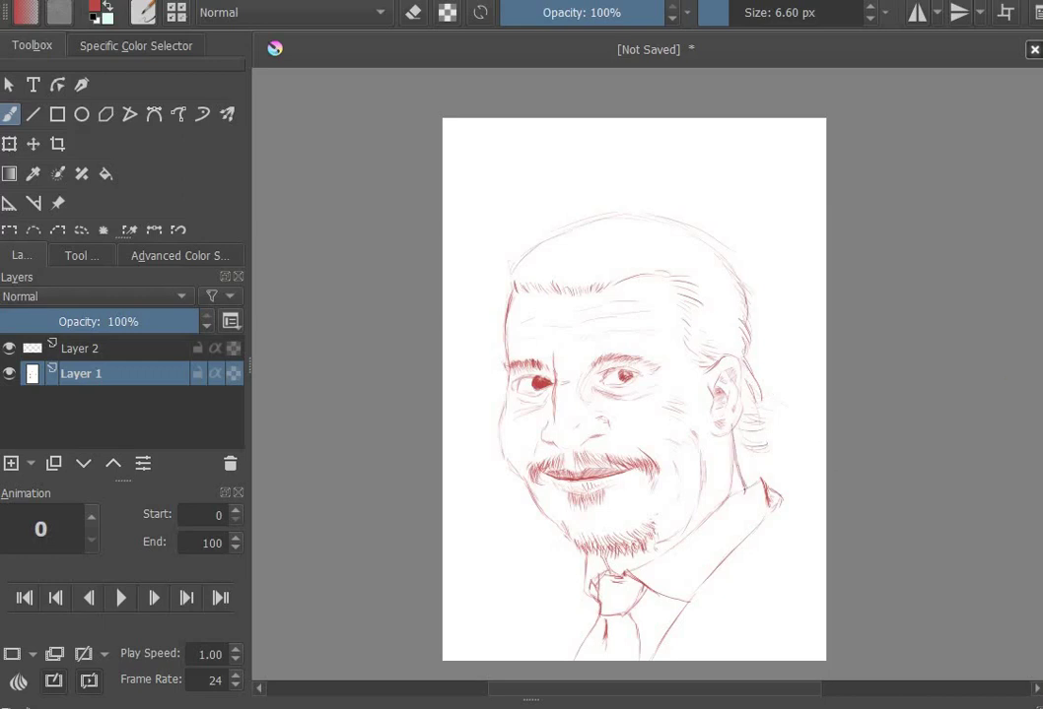
left_click_drag(740, 481, 763, 478)
left_click_drag(743, 488, 762, 481)
Step: Draw swept-back hair strands from the hairline over the top and side of the head
left_click_drag(518, 285, 514, 260)
left_click_drag(526, 288, 537, 247)
mouse_move(535, 287)
left_mouse_down()
mouse_move(550, 227)
mouse_move(580, 228)
left_mouse_up()
left_click_drag(583, 289, 630, 198)
key("ctrl+z")
key("ctrl+z")
key("ctrl+z")
key("ctrl+z")
left_click_drag(604, 285, 679, 237)
left_click_drag(620, 278, 712, 246)
left_click_drag(657, 272, 731, 261)
left_click_drag(654, 275, 723, 278)
mouse_move(687, 298)
left_mouse_down()
mouse_move(727, 301)
mouse_move(734, 330)
left_mouse_up()
key("ctrl+z")
key("ctrl+z")
key("ctrl+z")
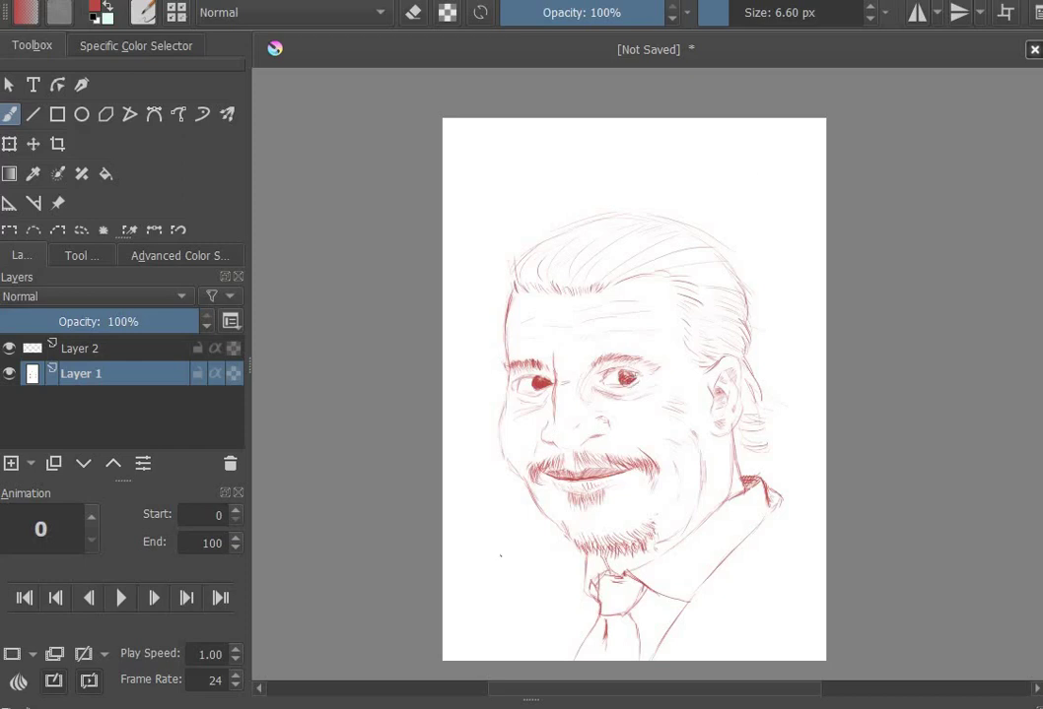
Step: Thicken the moustache with extra hair strokes beside and under the nose
mouse_move(540, 434)
left_mouse_down()
mouse_move(524, 473)
mouse_move(532, 464)
left_mouse_up()
left_click_drag(548, 444, 537, 464)
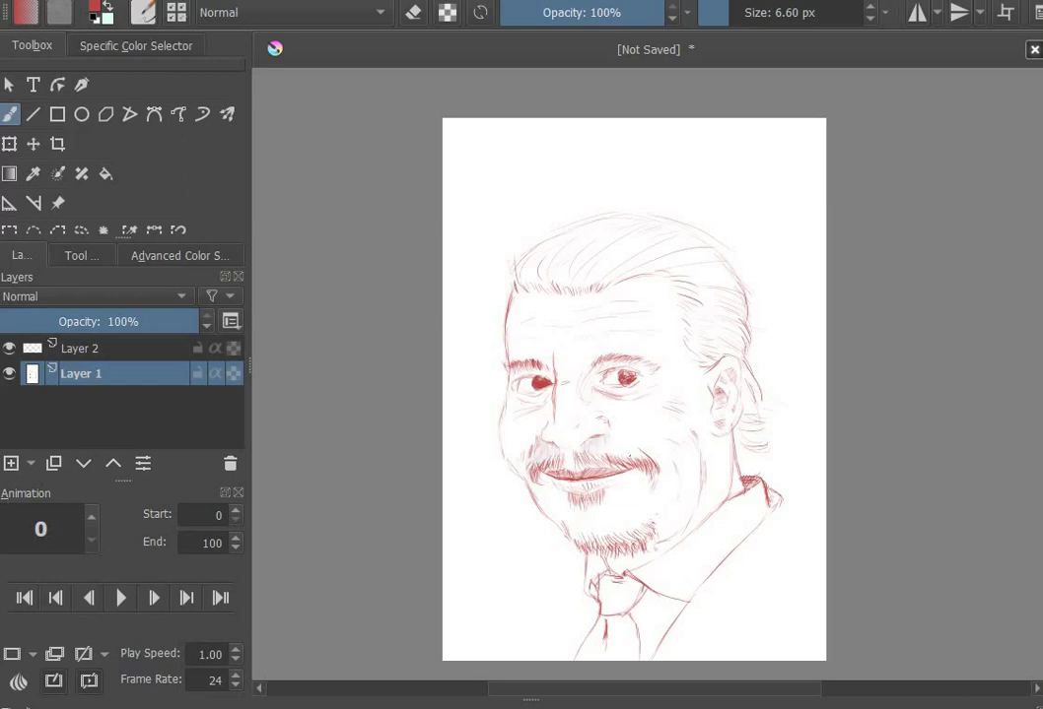
left_click_drag(569, 456, 563, 471)
mouse_move(565, 453)
left_mouse_down()
mouse_move(554, 468)
mouse_move(575, 470)
left_mouse_up()
left_click_drag(579, 453, 597, 466)
left_click_drag(600, 455, 608, 467)
Step: Set the brush to 87.05 px at 52% opacity and shade the top hair with broad swept-back strokes
left_click_drag(768, 15, 770, 15)
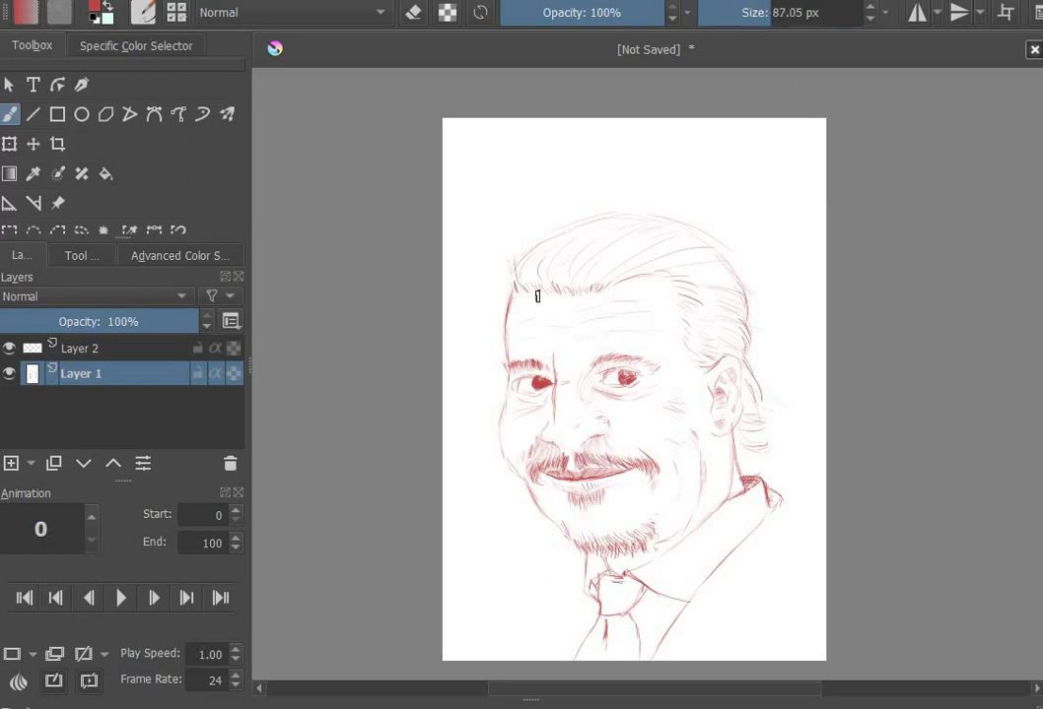
left_click_drag(579, 15, 586, 15)
left_click_drag(557, 286, 599, 255)
mouse_move(544, 283)
left_mouse_down()
mouse_move(578, 249)
mouse_move(529, 261)
left_mouse_up()
left_click_drag(511, 272, 595, 225)
left_click_drag(540, 262, 699, 217)
mouse_move(567, 239)
left_mouse_down()
mouse_move(724, 234)
mouse_move(726, 245)
left_mouse_up()
left_click_drag(606, 285, 707, 257)
mouse_move(584, 289)
left_mouse_down()
mouse_move(699, 236)
mouse_move(674, 245)
left_mouse_up()
mouse_move(576, 262)
left_mouse_down()
mouse_move(695, 225)
mouse_move(719, 267)
mouse_move(682, 275)
mouse_move(734, 296)
mouse_move(744, 320)
mouse_move(705, 246)
left_mouse_up()
Step: Shade the hair at the side and back of the head down to the ear
mouse_move(684, 332)
left_mouse_down()
mouse_move(742, 343)
mouse_move(731, 343)
mouse_move(751, 295)
left_mouse_up()
left_click_drag(716, 249, 749, 277)
left_click_drag(742, 268, 749, 333)
mouse_move(696, 283)
left_mouse_down()
mouse_move(754, 299)
mouse_move(747, 363)
left_mouse_up()
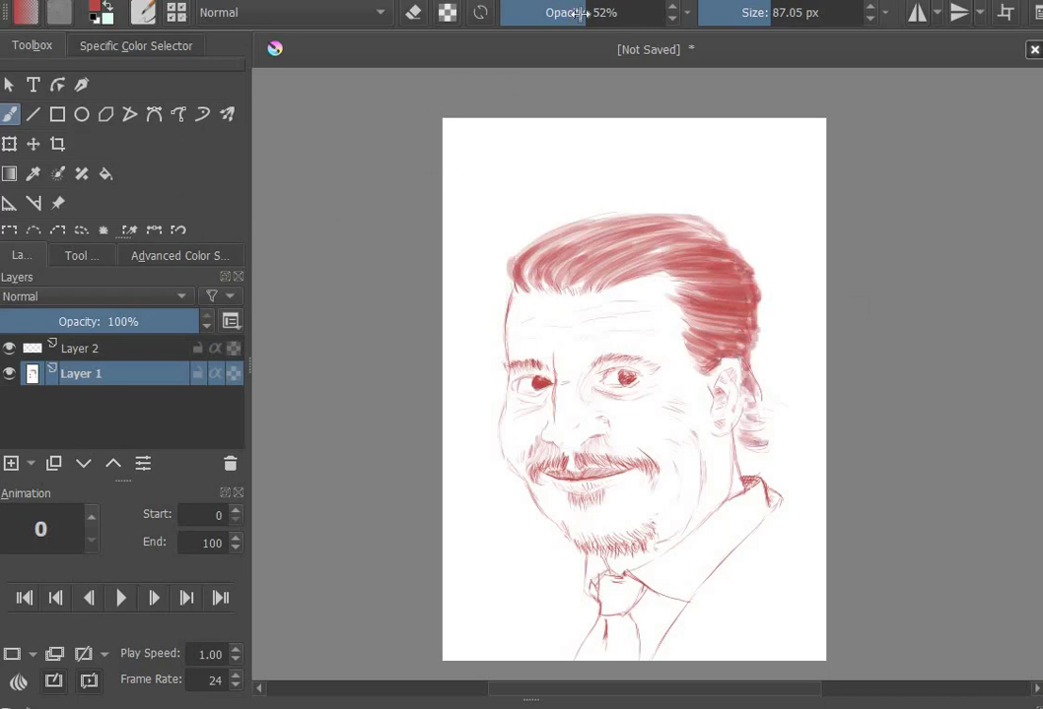
Step: Lower the brush opacity to 9% and lightly shade the face and neck
left_click_drag(586, 13, 514, 13)
mouse_move(694, 463)
left_mouse_down()
mouse_move(677, 452)
mouse_move(709, 440)
left_mouse_up()
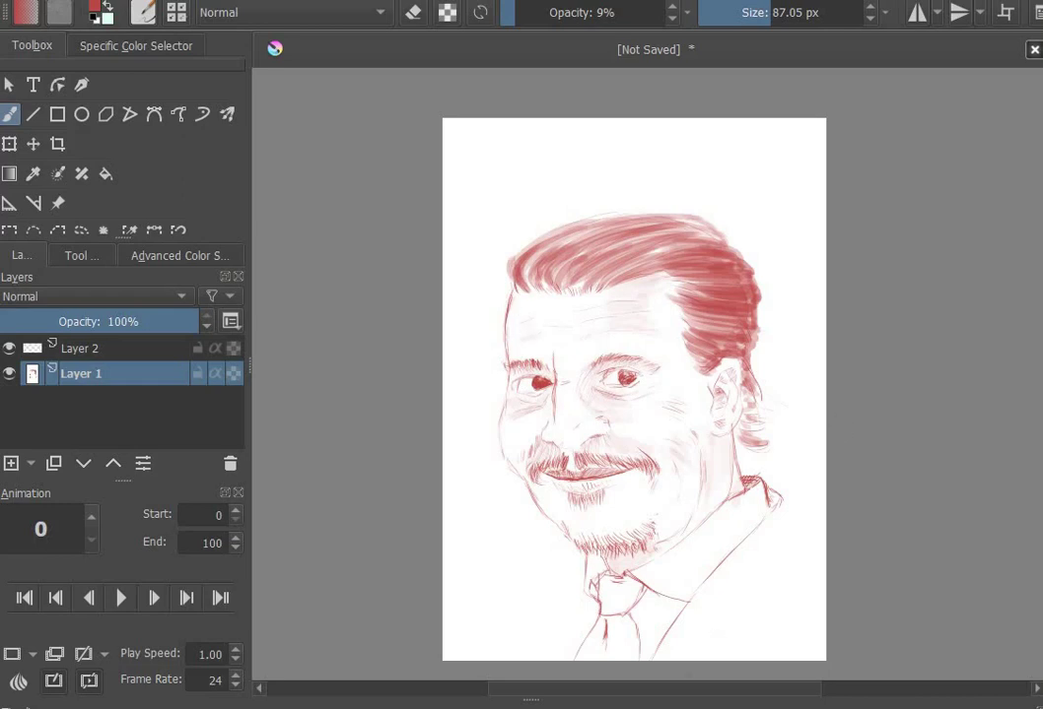
Step: Set the brush to 6.60 px at 100% opacity and outline the jacket collar and lapel beside the shirt
left_click_drag(613, 12, 628, 11)
left_click(663, 12)
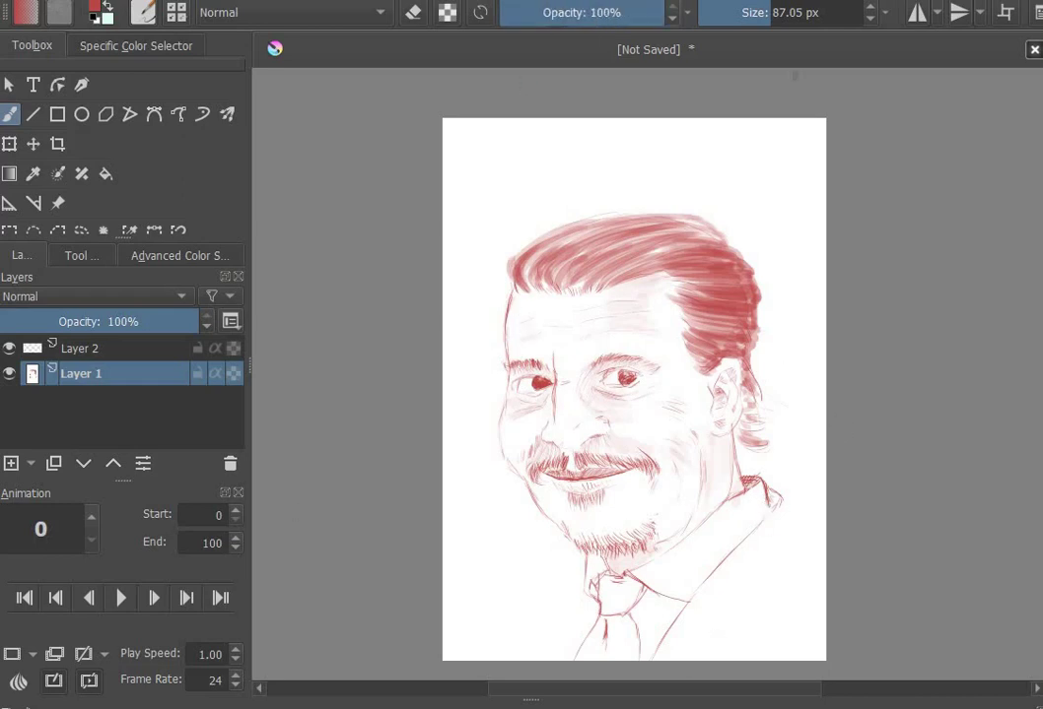
left_click_drag(751, 12, 728, 12)
left_click_drag(751, 491, 757, 528)
mouse_move(774, 482)
left_mouse_down()
mouse_move(795, 564)
mouse_move(780, 572)
mouse_move(765, 629)
left_mouse_up()
left_click_drag(712, 653, 785, 630)
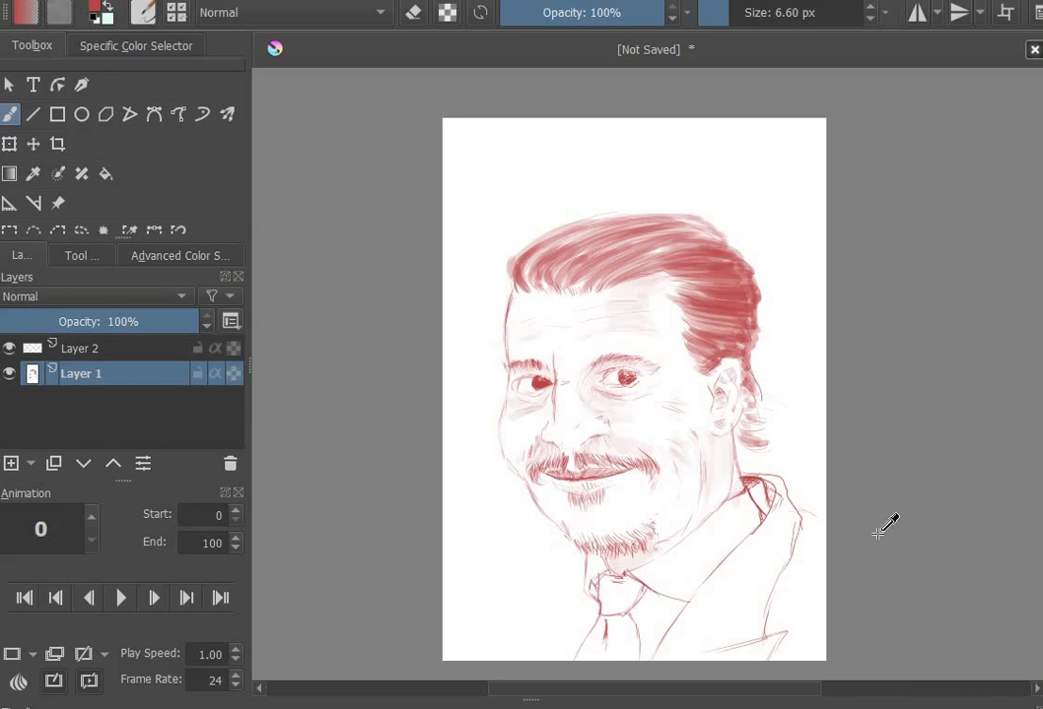
Step: Set the brush size to 27.31 px and fill the inside of the back shirt collar solid red
left_click(746, 13)
mouse_move(753, 482)
left_mouse_down()
mouse_move(762, 512)
mouse_move(772, 491)
mouse_move(764, 507)
mouse_move(744, 473)
left_mouse_up()
key("ctrl+z")
key("ctrl+z")
key("ctrl+z")
key("ctrl+z")
key("ctrl+z")
key("ctrl+z")
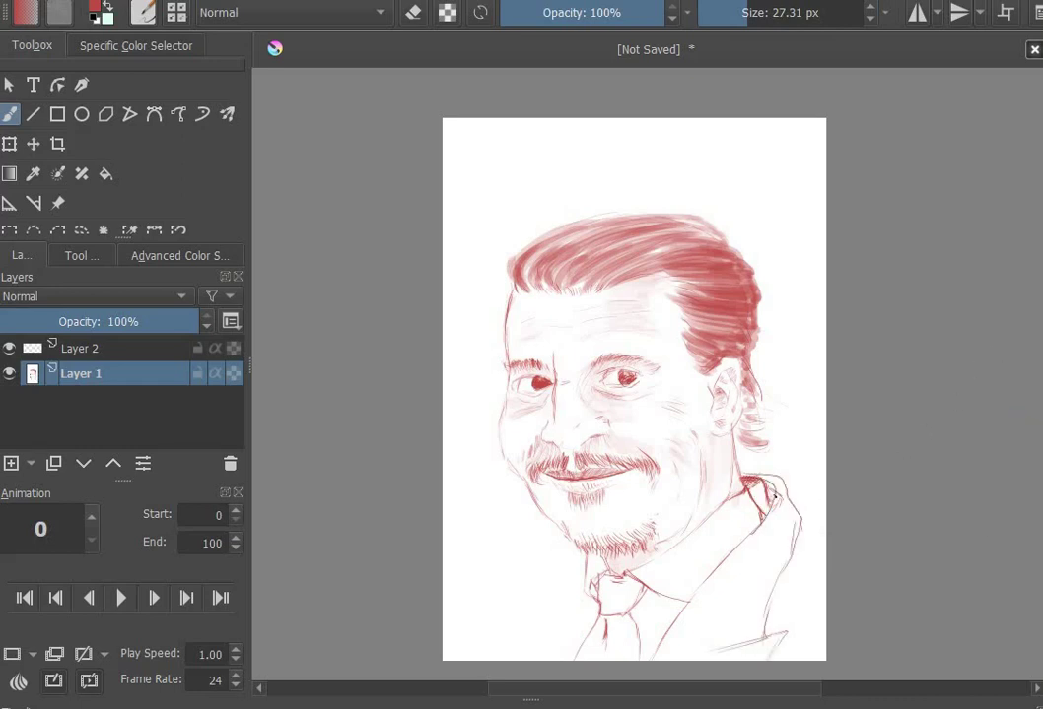
left_click_drag(756, 492, 771, 494)
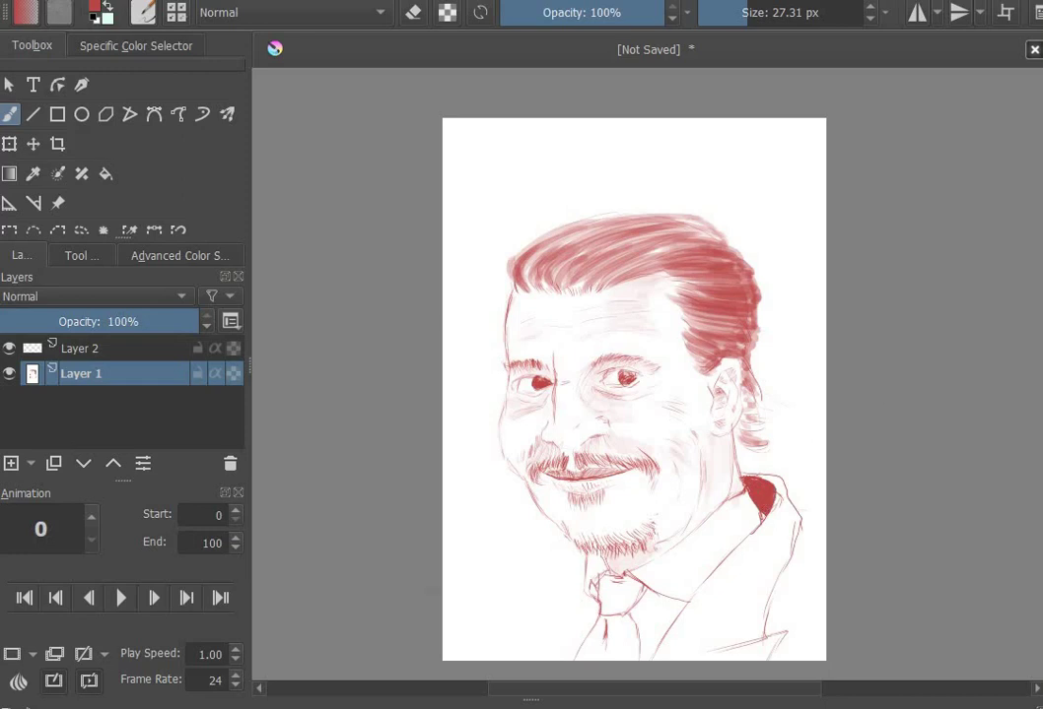
Step: Write a circled "F-" grade in the empty area at the upper corner behind the head
left_click_drag(766, 148, 767, 185)
mouse_move(761, 149)
left_mouse_down()
mouse_move(784, 147)
mouse_move(780, 166)
left_mouse_up()
left_click_drag(791, 170, 804, 169)
left_click_drag(783, 135, 749, 163)
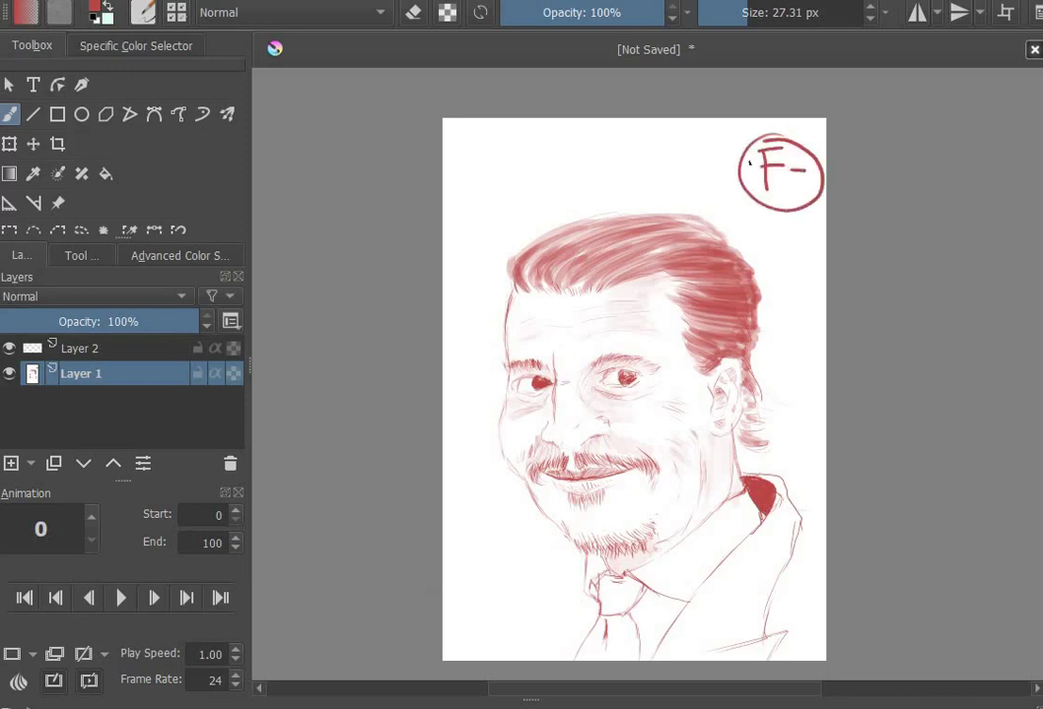